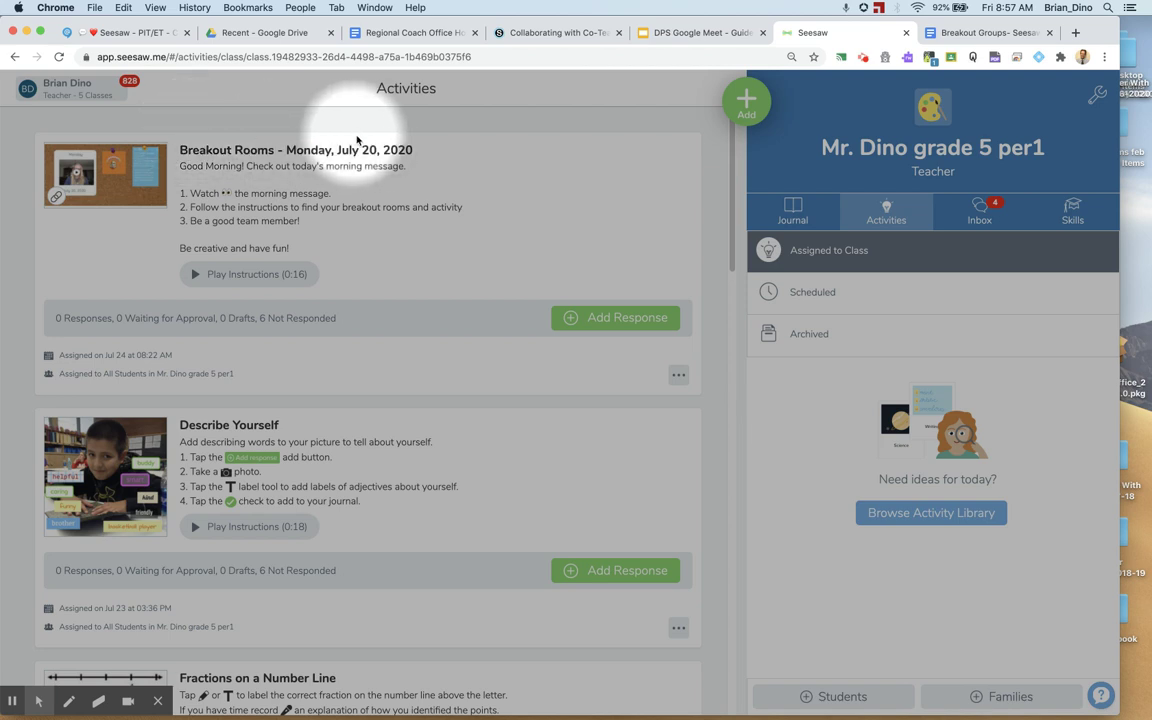
Step: Review the Google Meet guide for DPS and the Breakout Groups- Seesaw - Example document
left_click(705, 33)
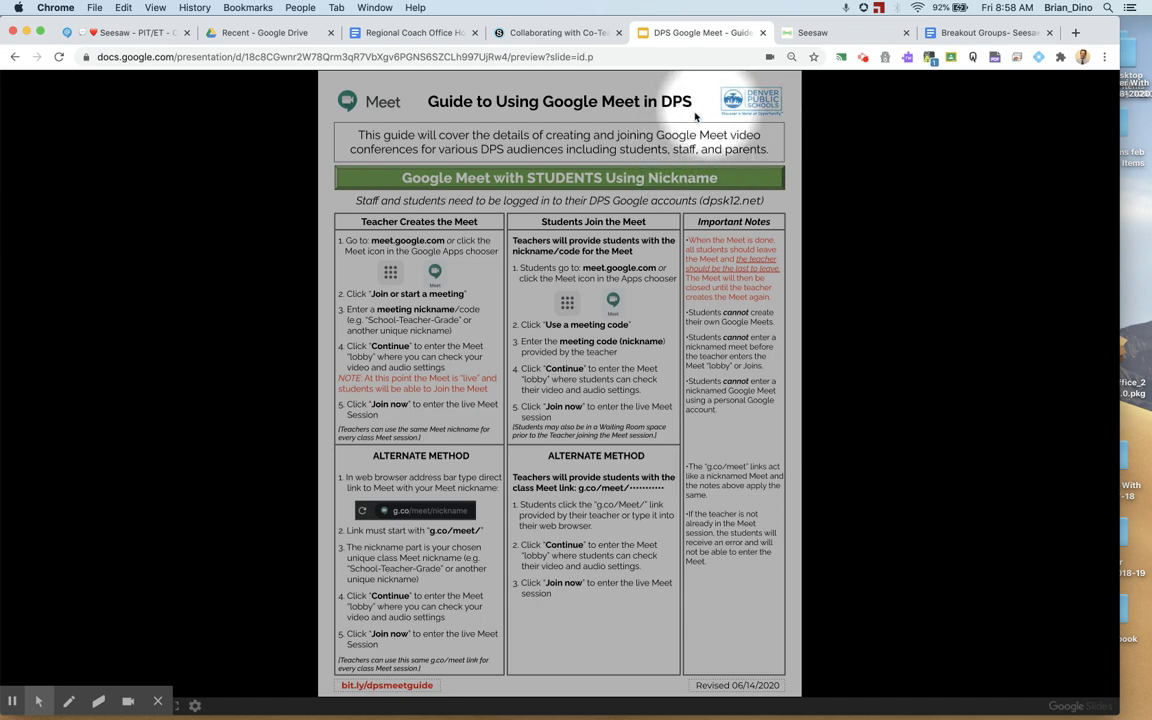
left_click(962, 33)
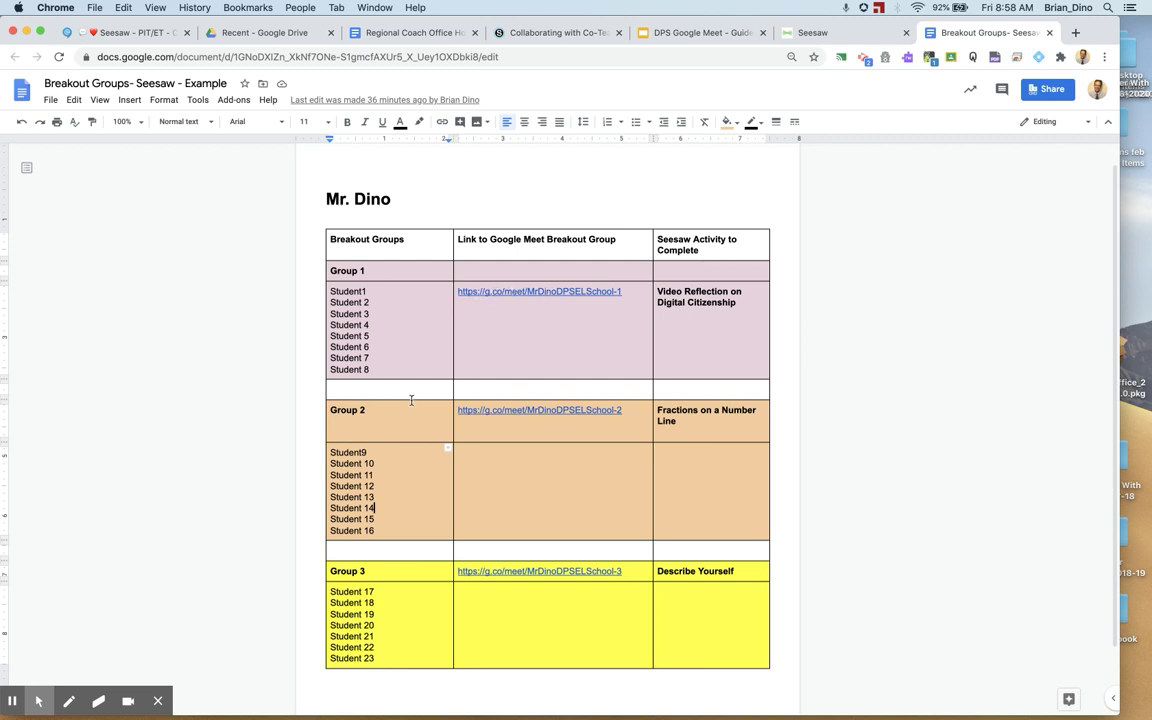
mouse_move(38, 700)
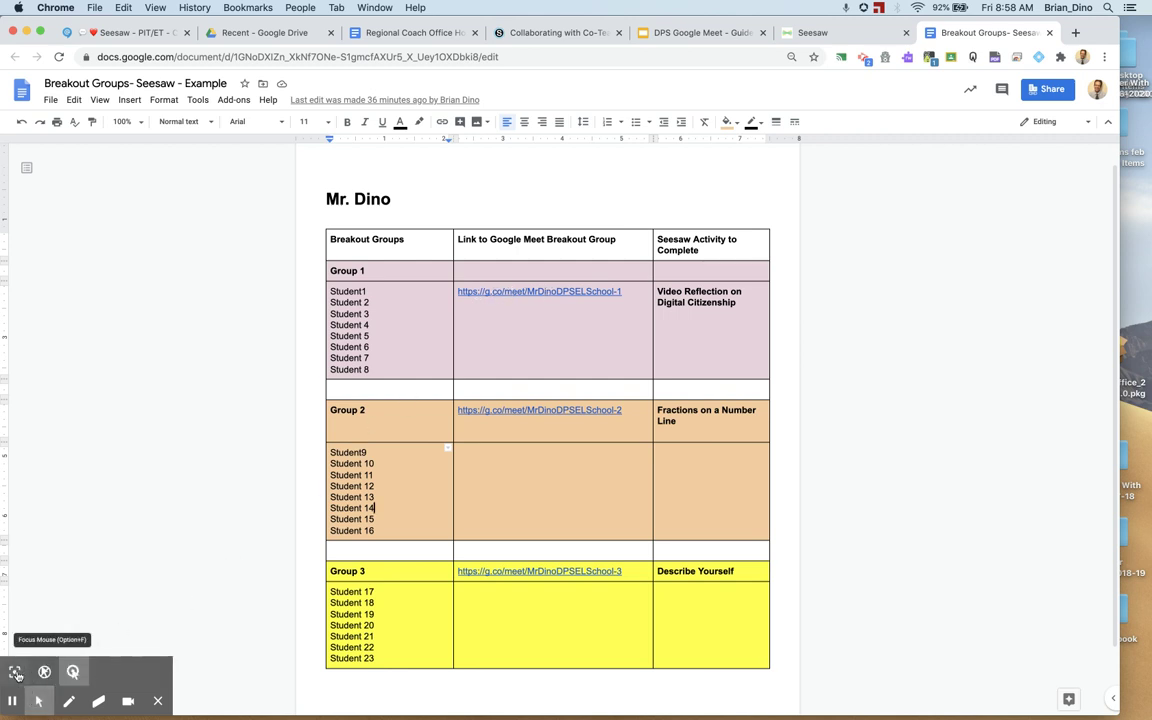
left_click(44, 671)
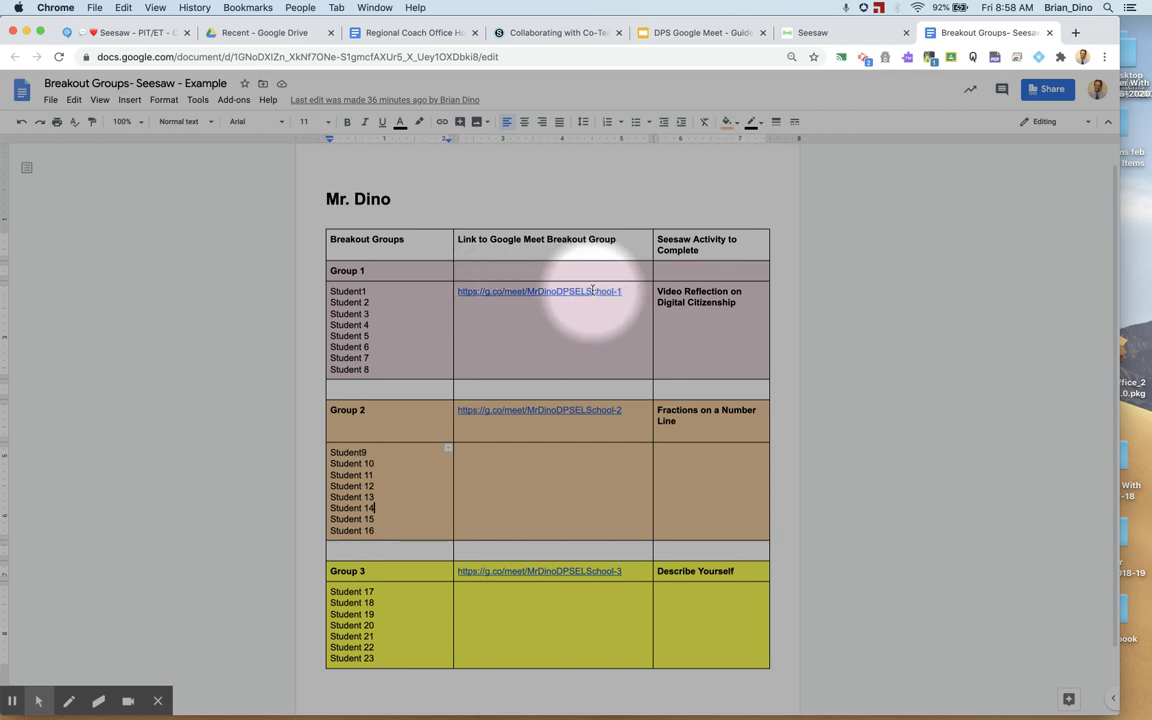
Step: Test the Group 1 Google Meet link by joining its meeting, check the Meet guide, and close the meeting
left_click(538, 292)
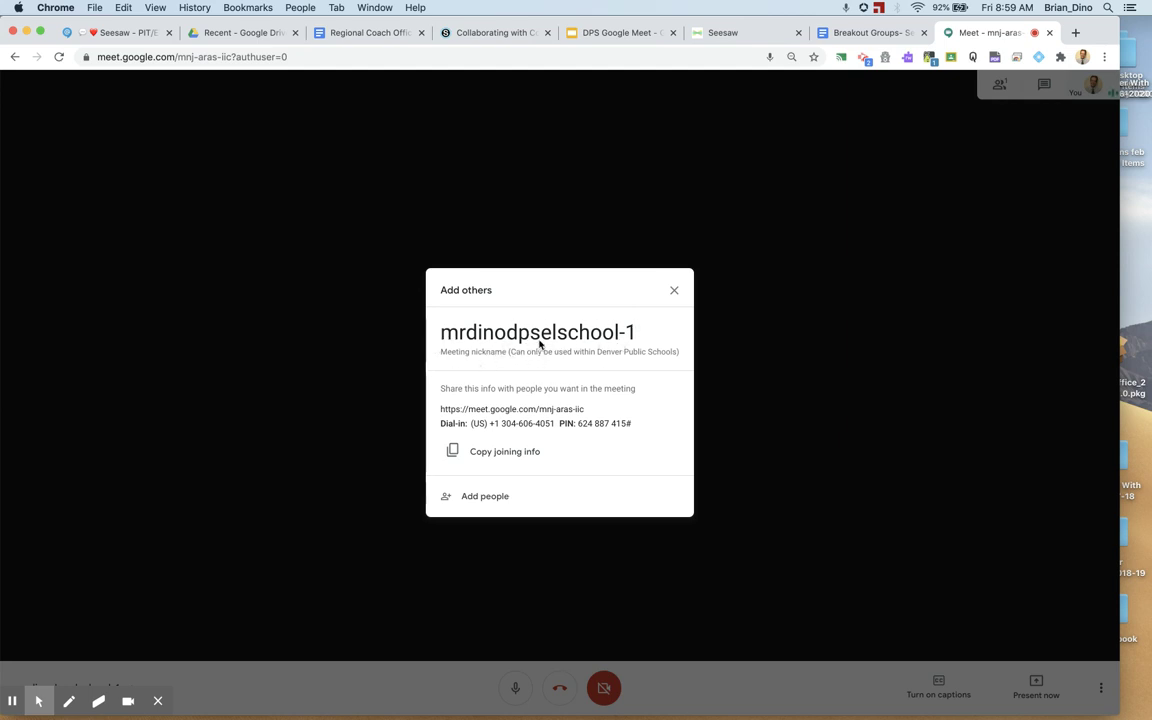
left_click(612, 32)
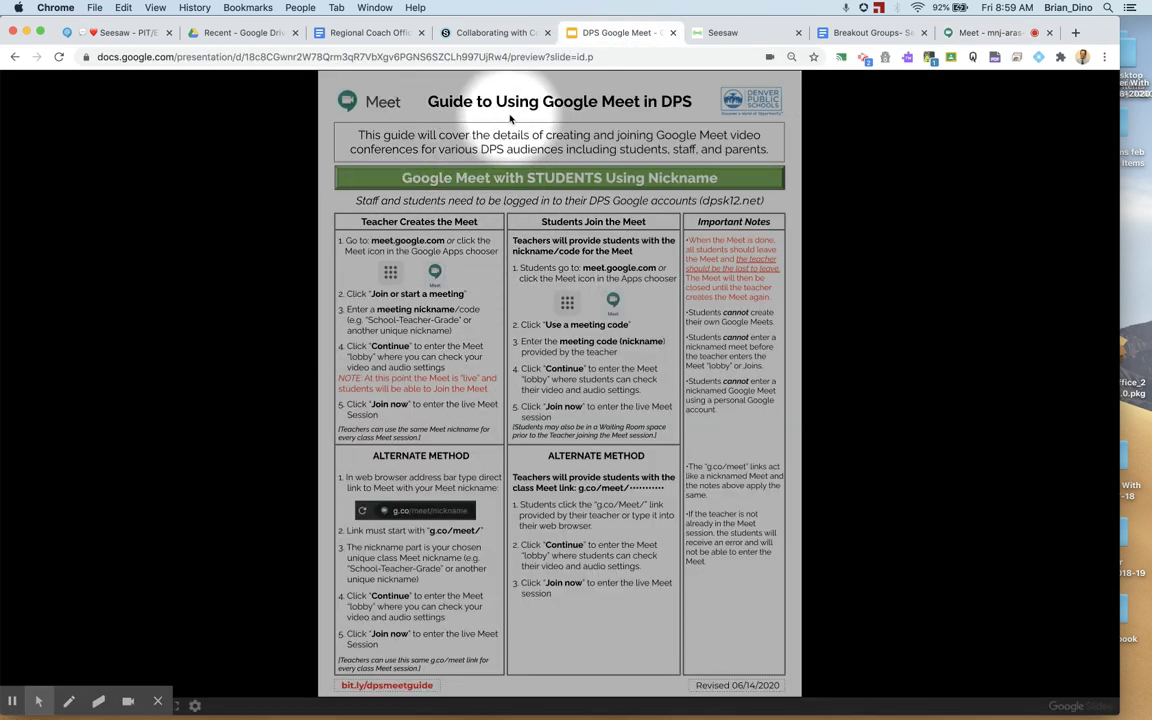
left_click(980, 32)
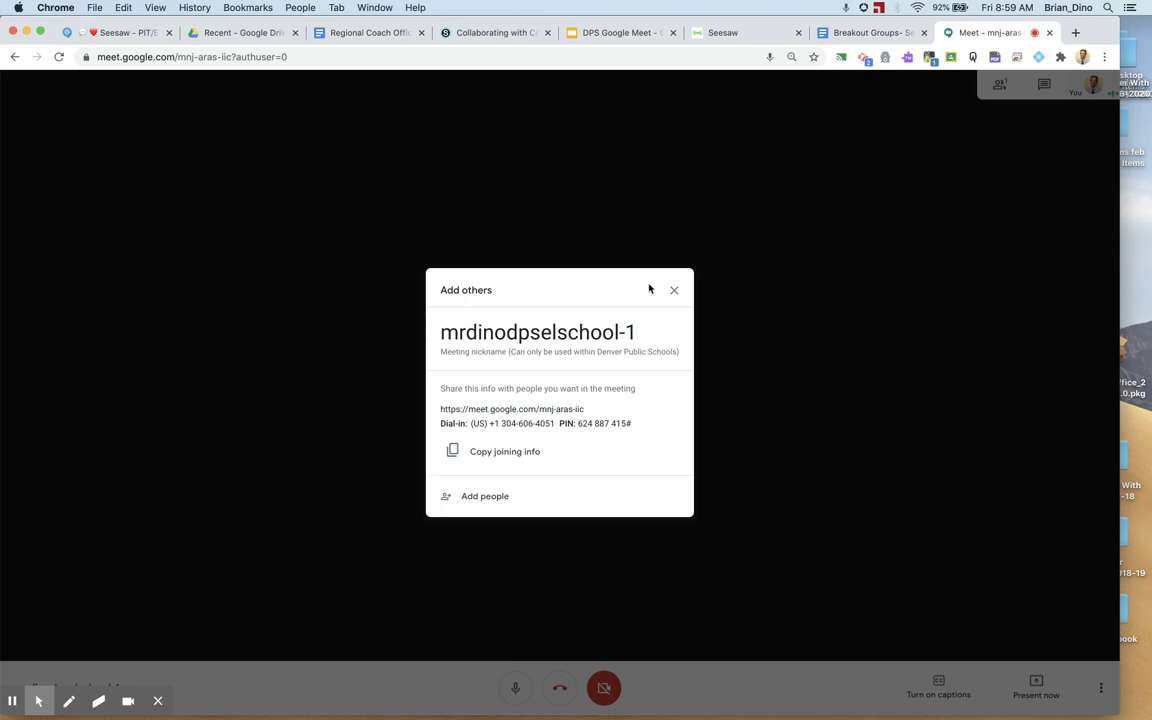
left_click(675, 293)
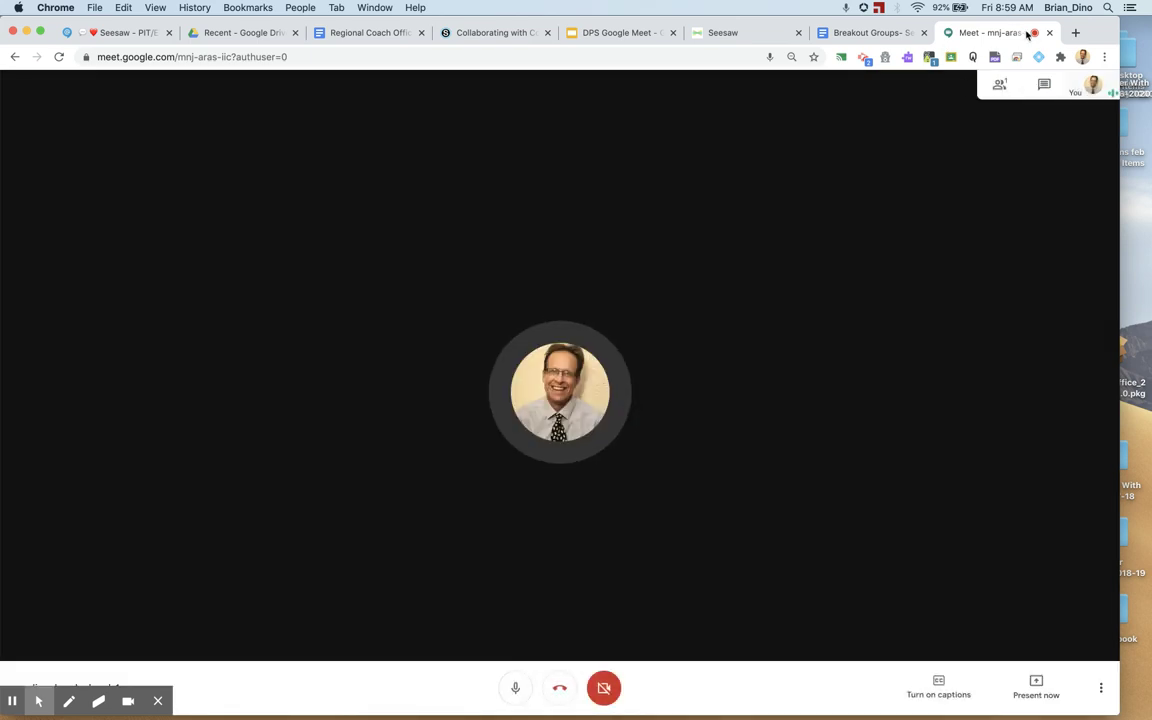
left_click(1049, 34)
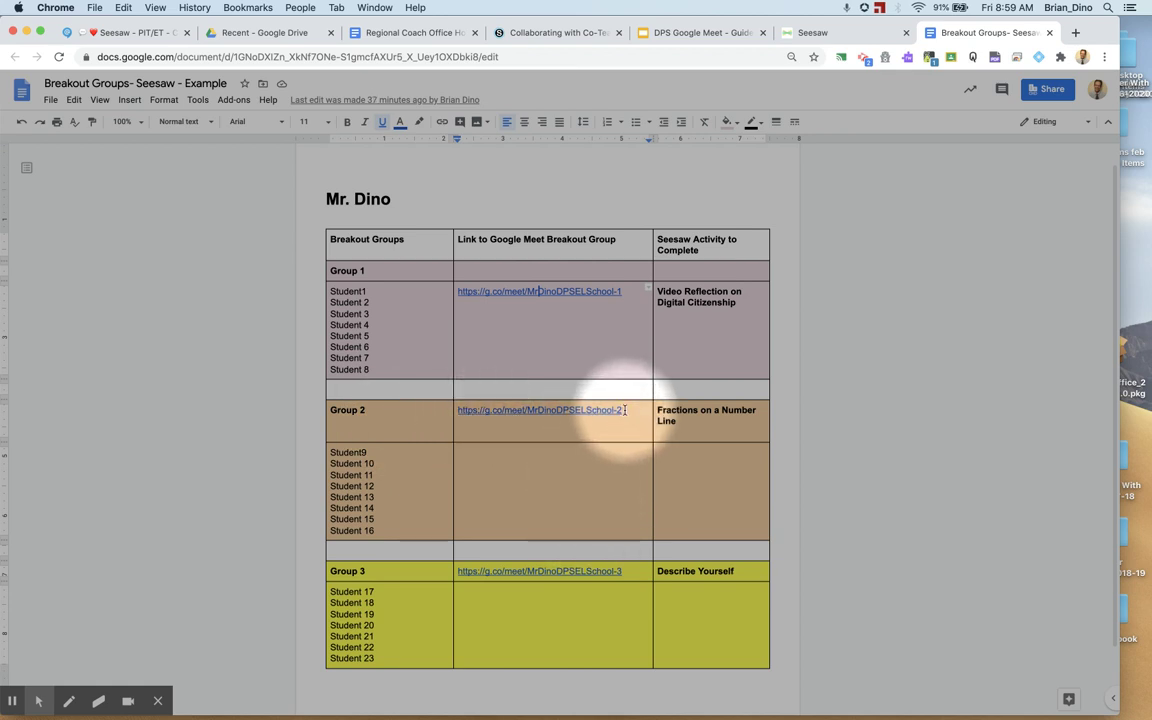
Step: Test the Group 2 Google Meet link by joining its meeting, dismiss the invitation details, and close the meeting
left_click(548, 409)
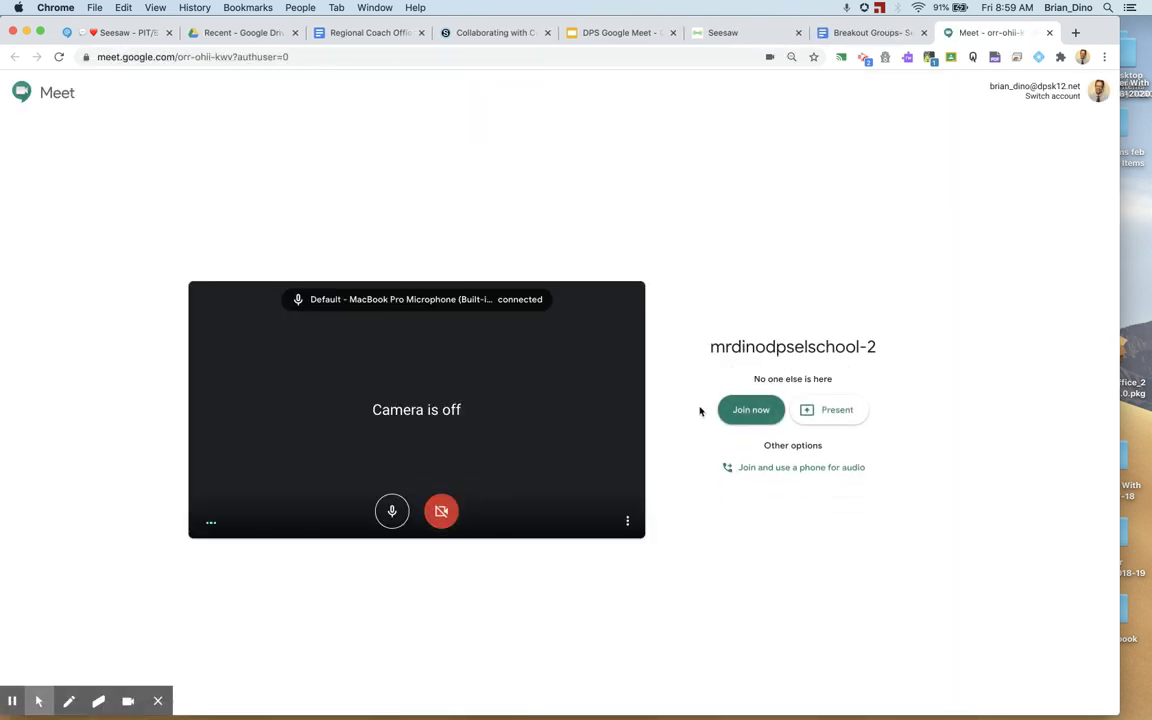
left_click(739, 416)
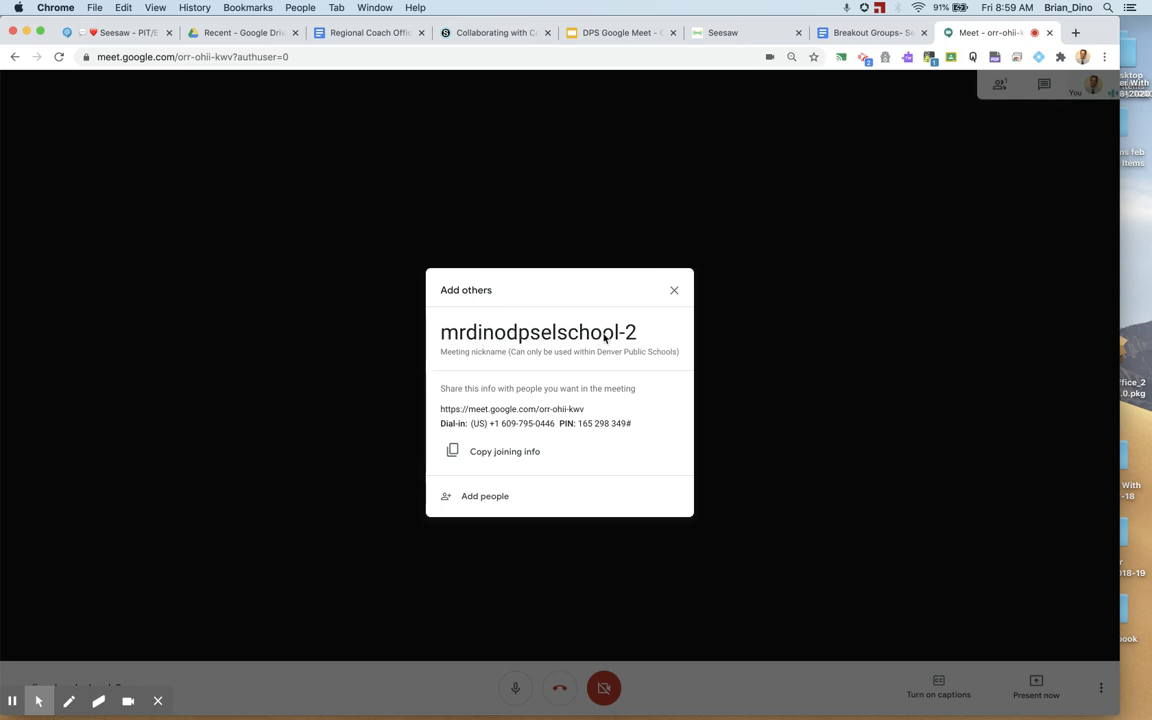
left_click(675, 292)
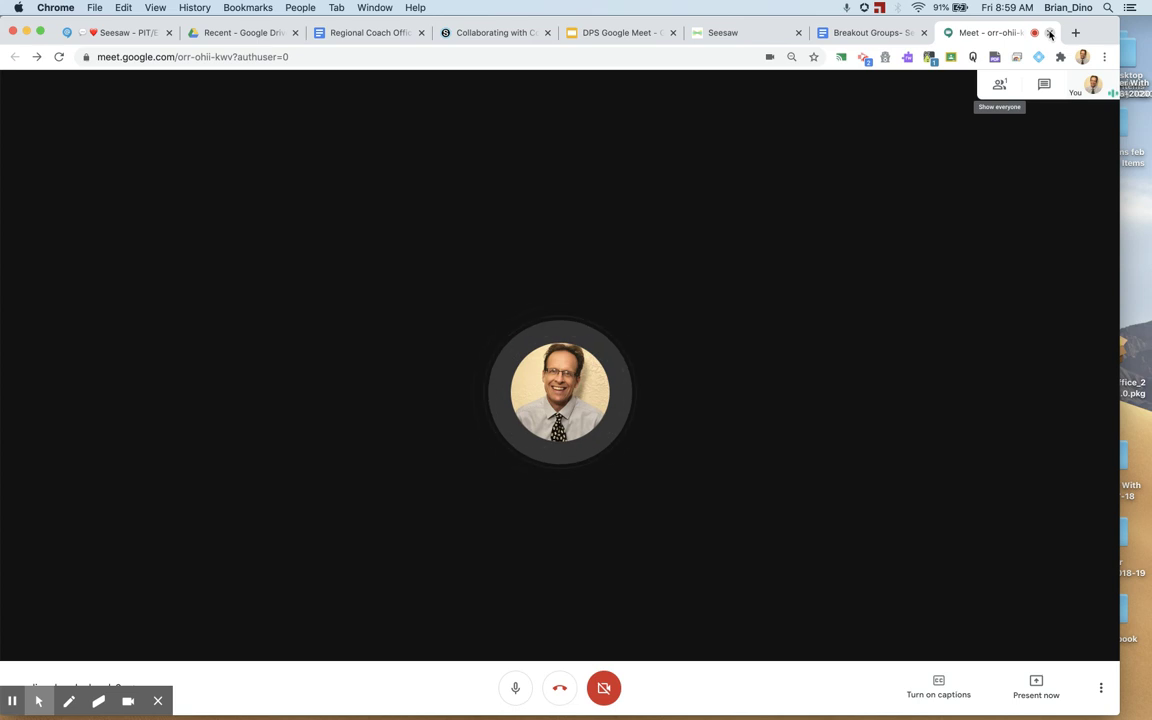
left_click(1050, 33)
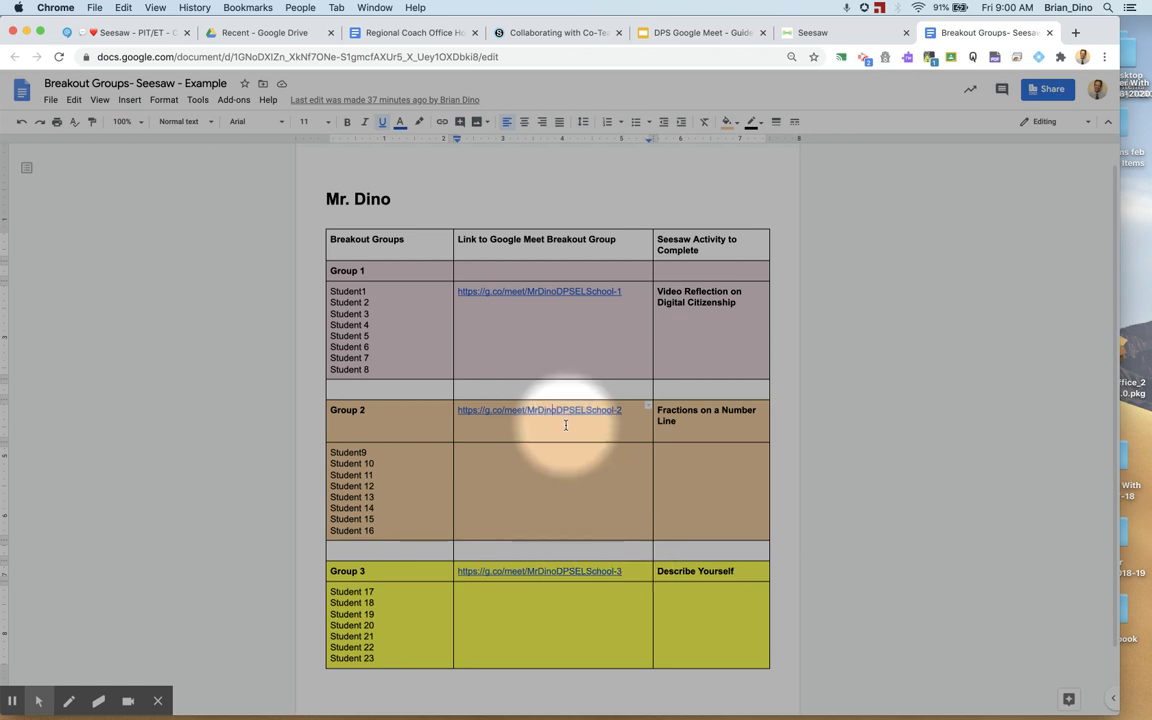
Step: Copy the sharing link of the Breakout Groups document and close the sharing settings
scroll(549, 418, "up", 1)
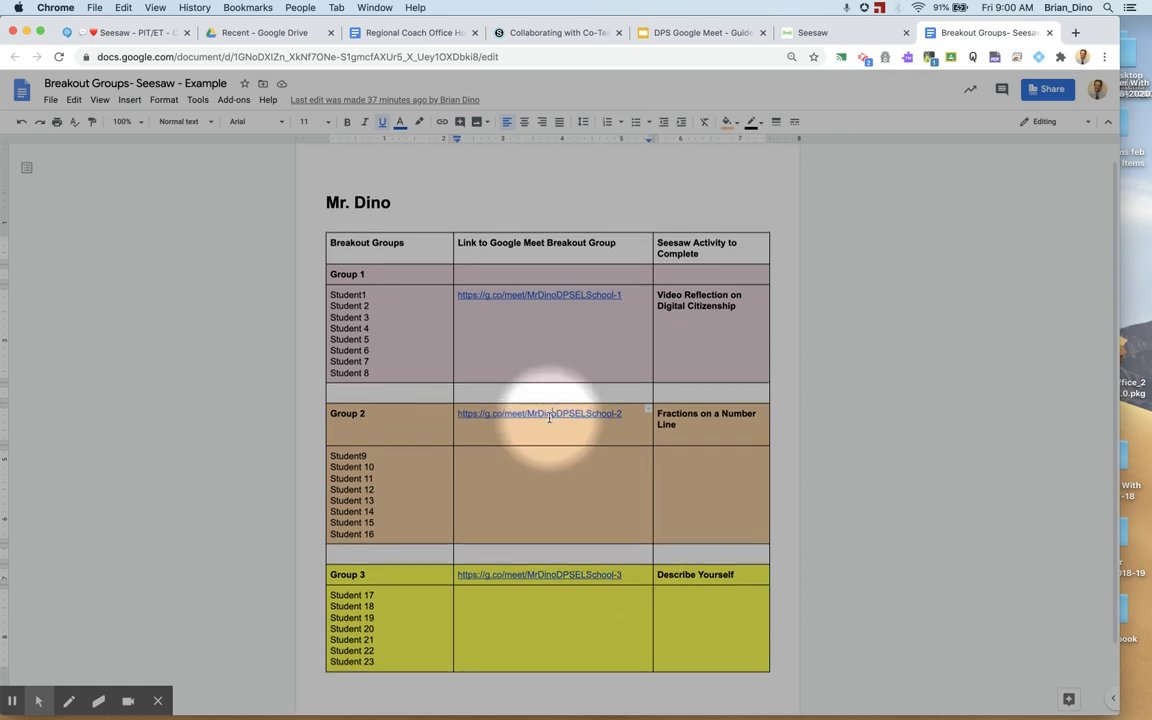
scroll(549, 418, "down", 1)
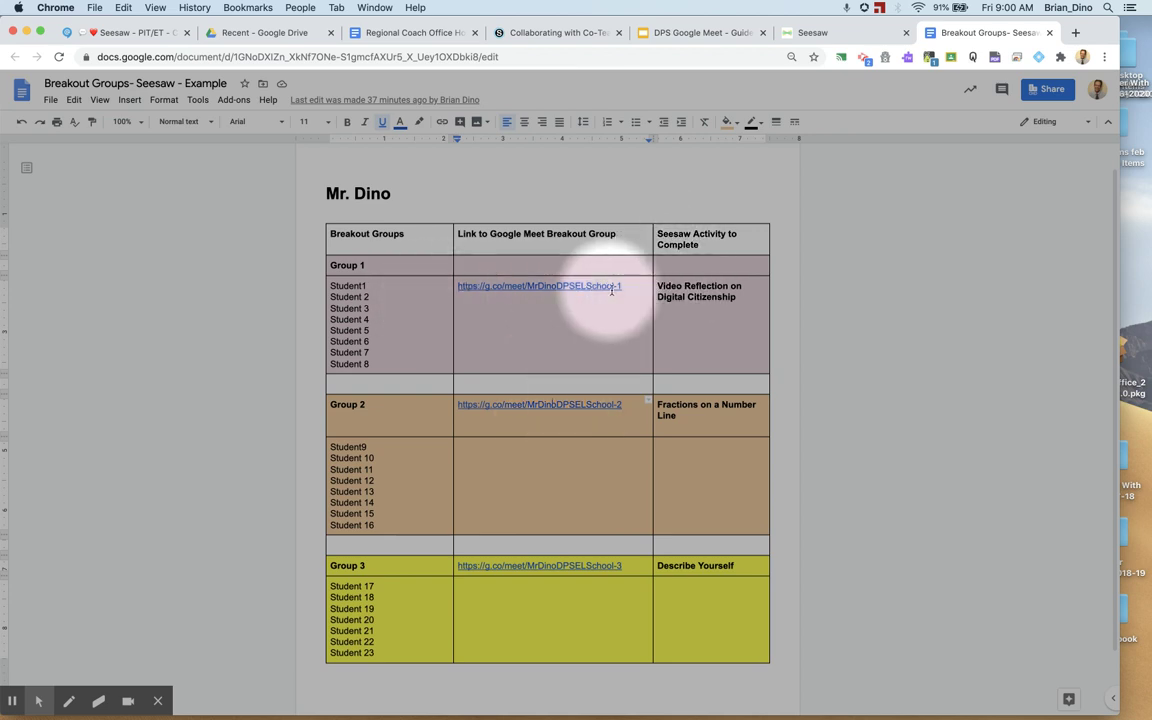
left_click(663, 286)
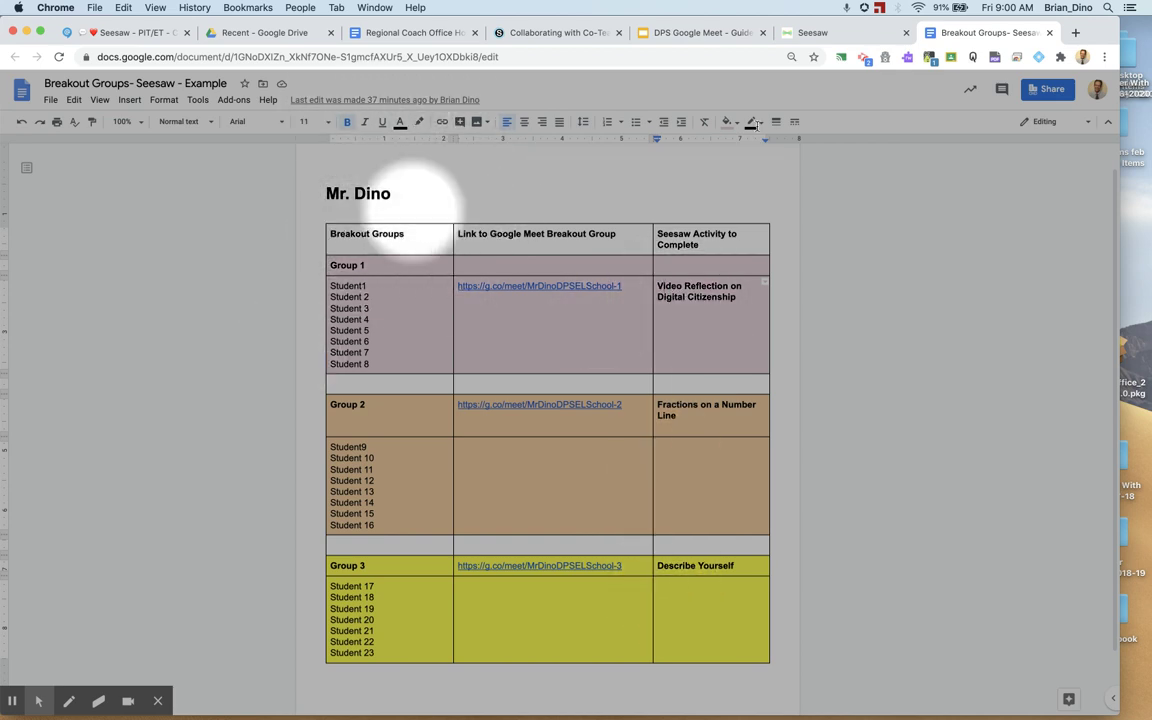
left_click(1047, 89)
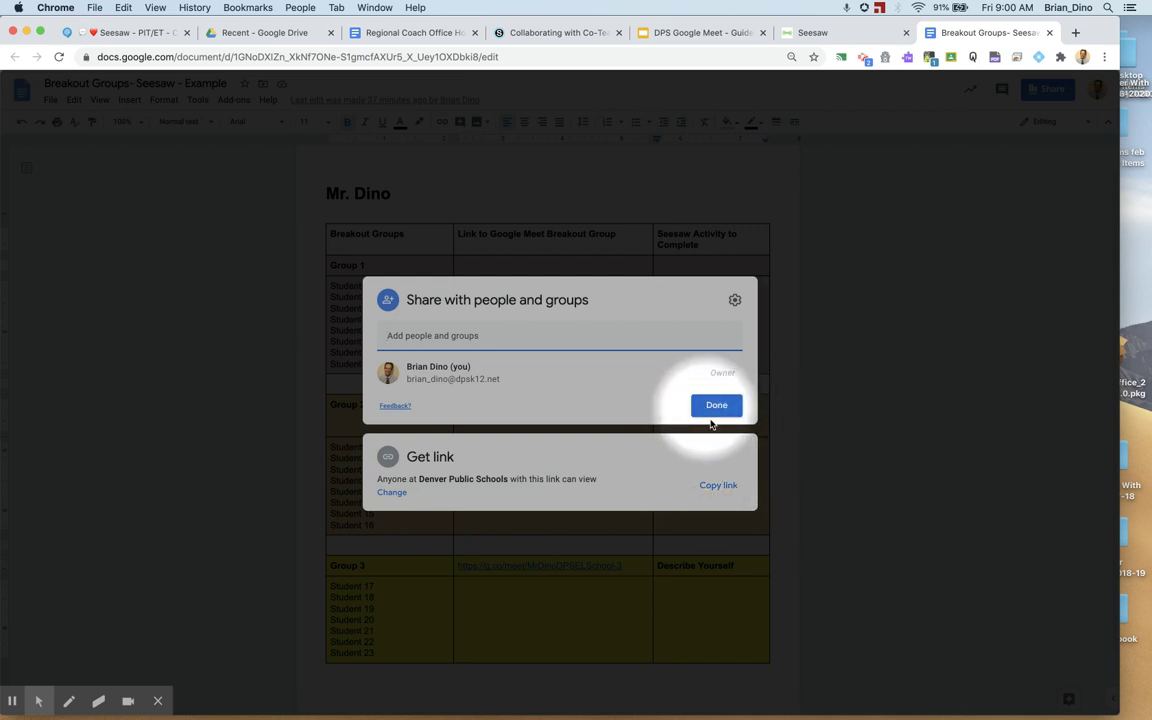
left_click(716, 484)
left_click(714, 404)
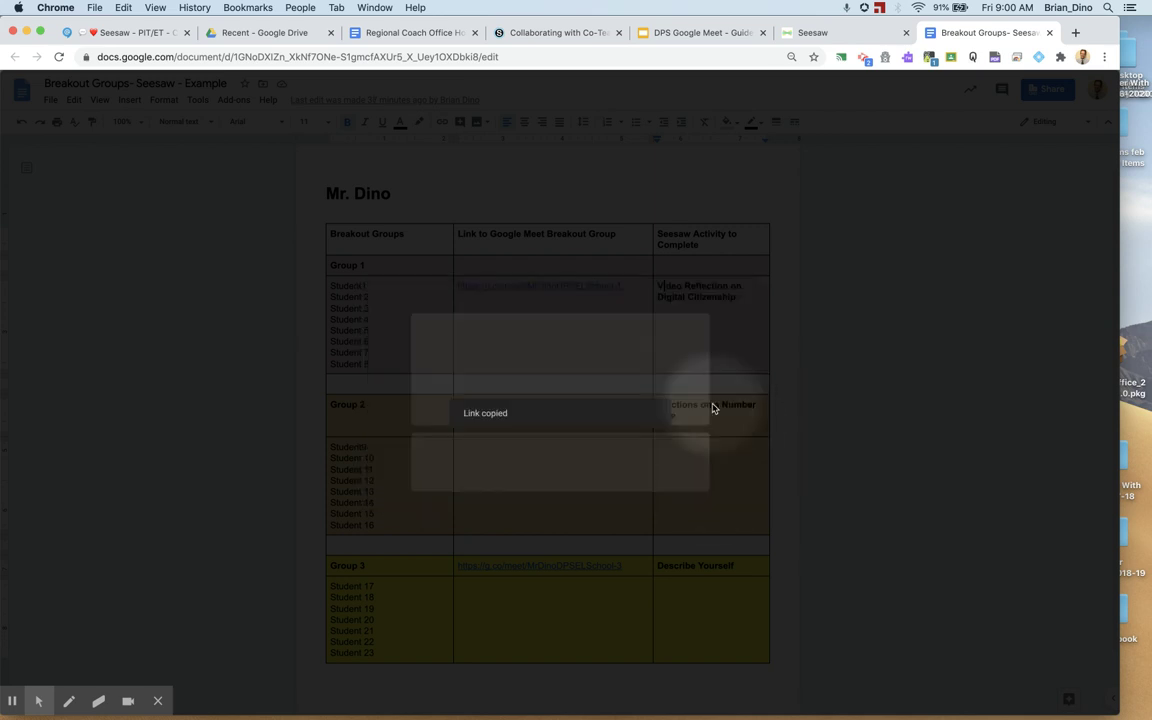
Step: In Seesaw, open the example page of the "Breakout Rooms - Monday, July 20, 2020" activity for editing
left_click(856, 35)
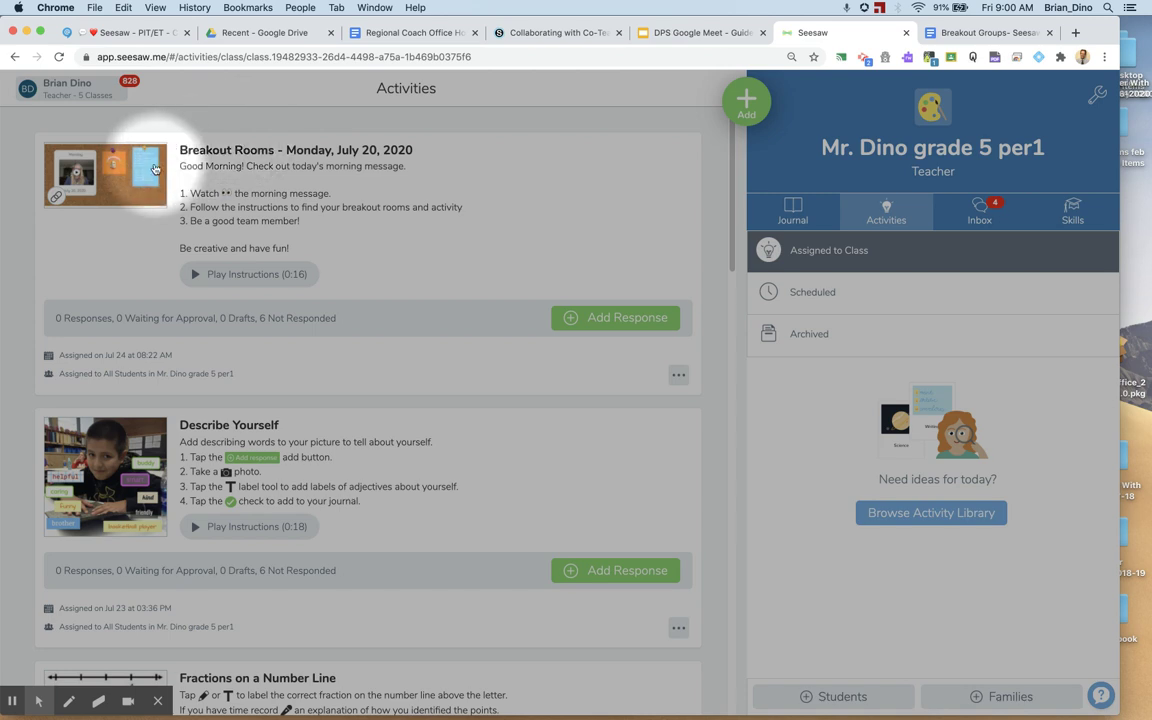
left_click(678, 375)
left_click(634, 306)
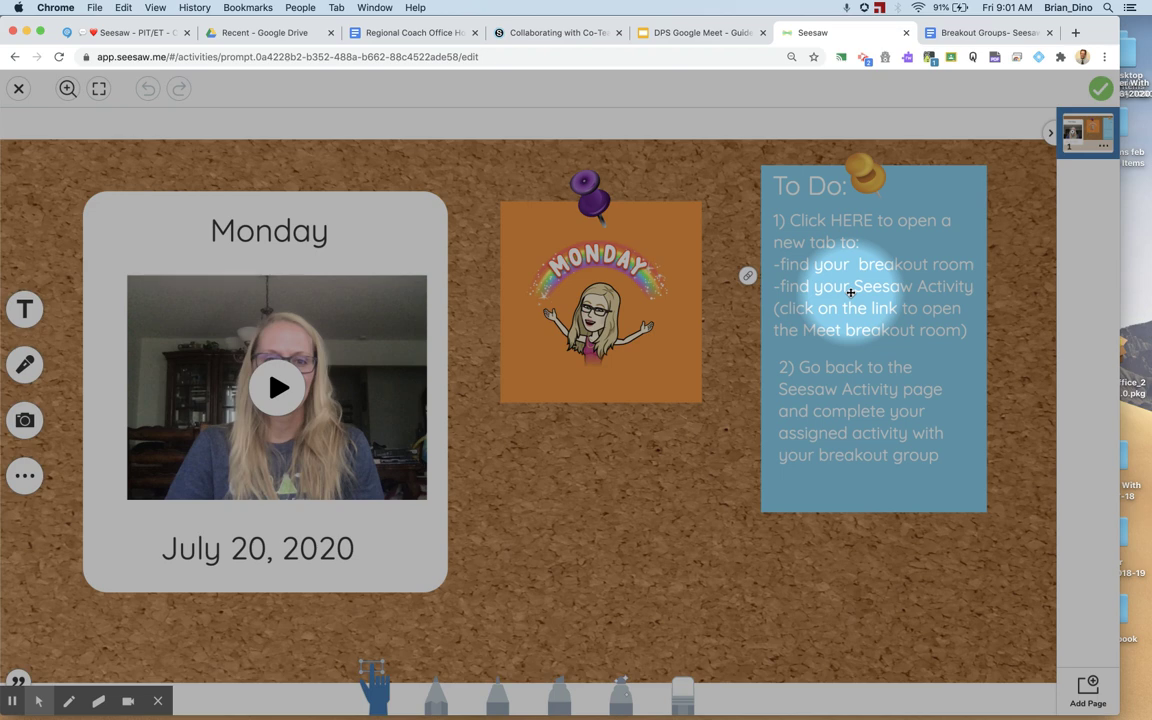
Step: Link the first To Do instruction text to the copied Breakout Groups document address
left_click(838, 287)
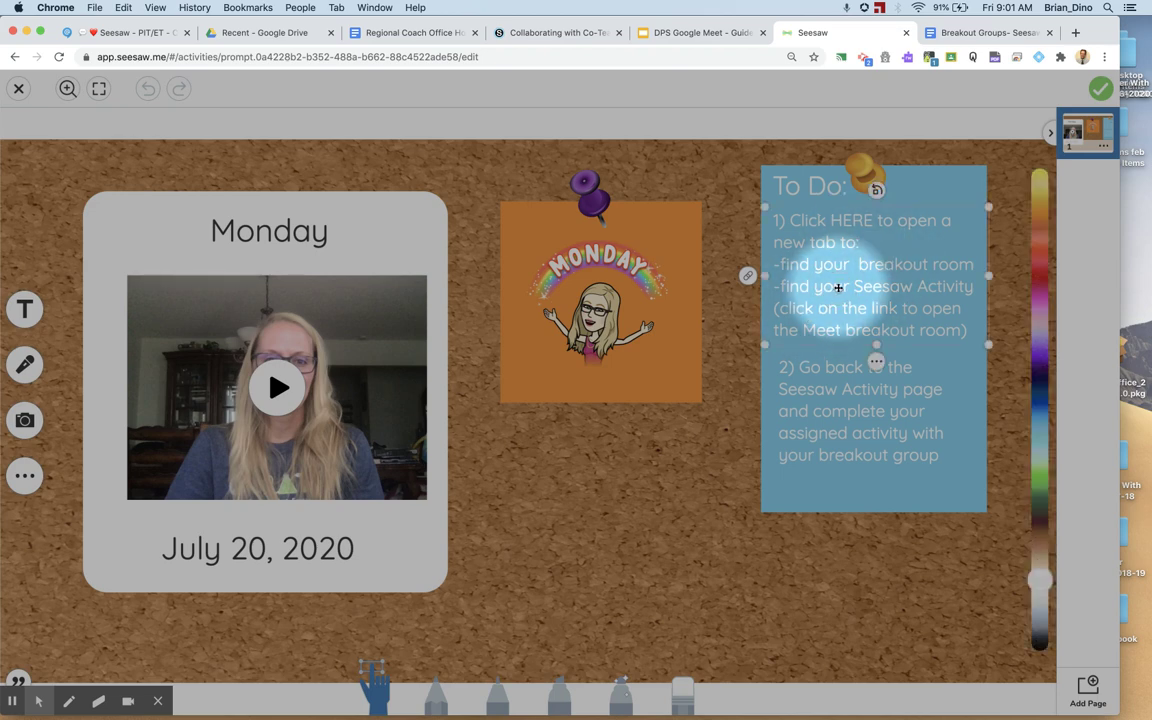
left_click(876, 361)
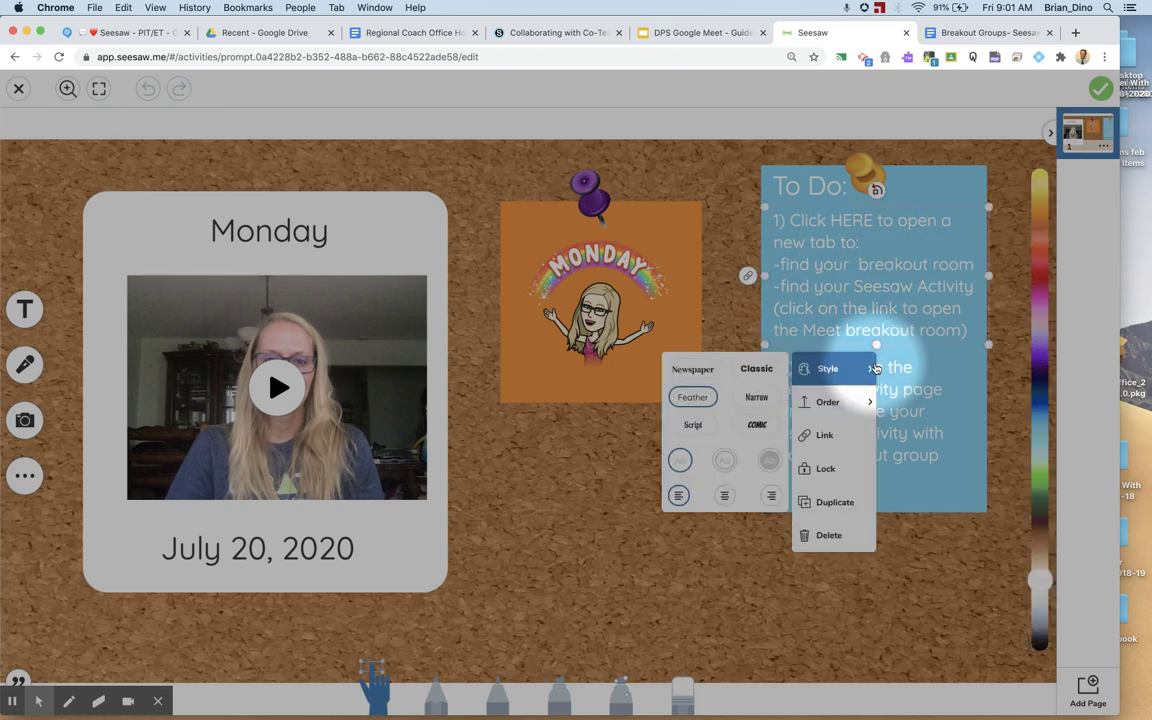
left_click(840, 437)
triple_click(873, 358)
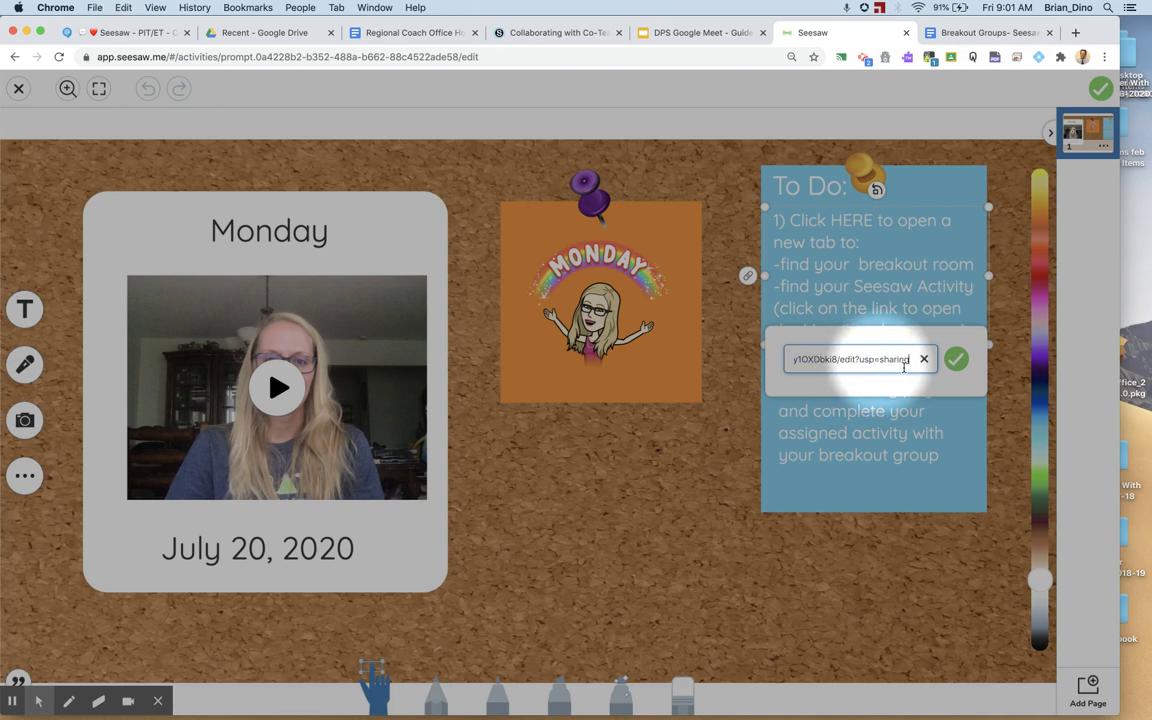
left_click(958, 364)
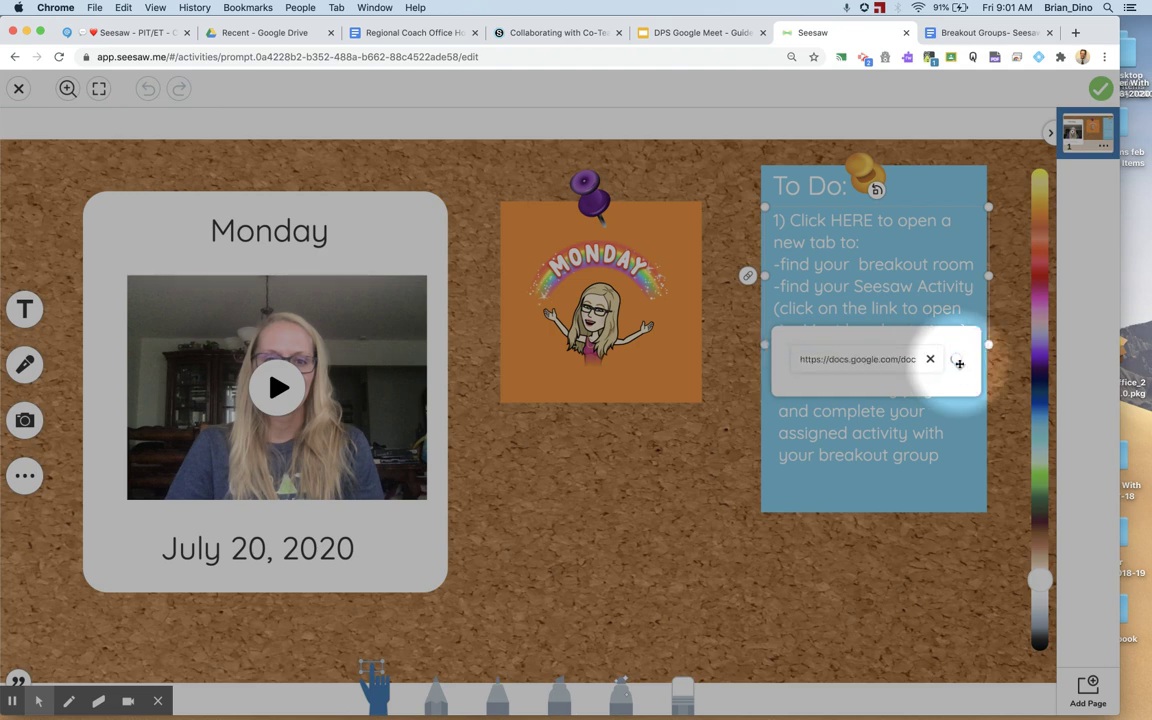
Step: Test the To Do text's link, check the Group 1 Meet link in the opened document, and close that document
left_click(959, 364)
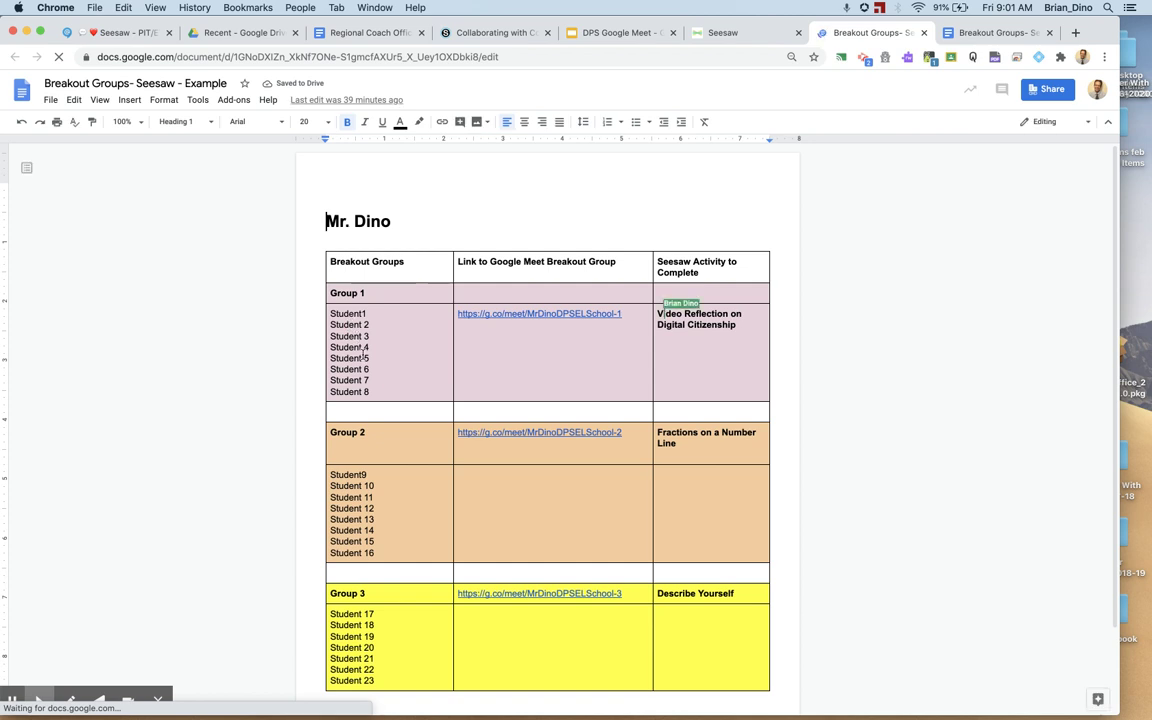
left_click(518, 314)
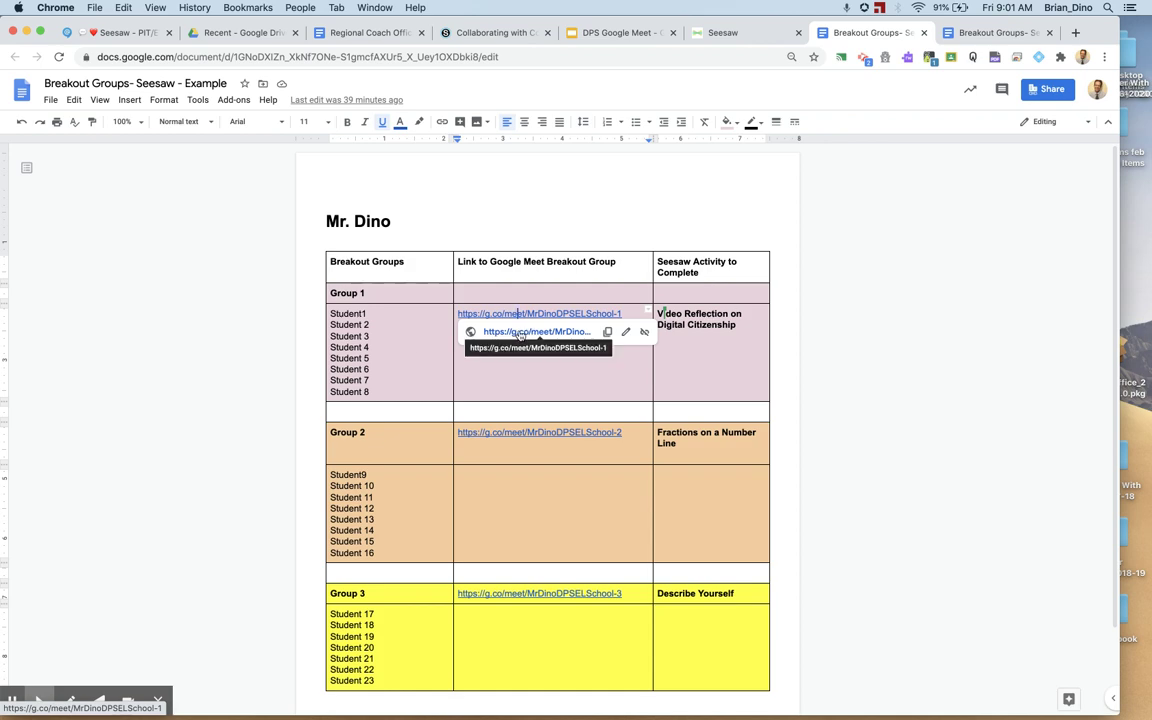
left_click(924, 33)
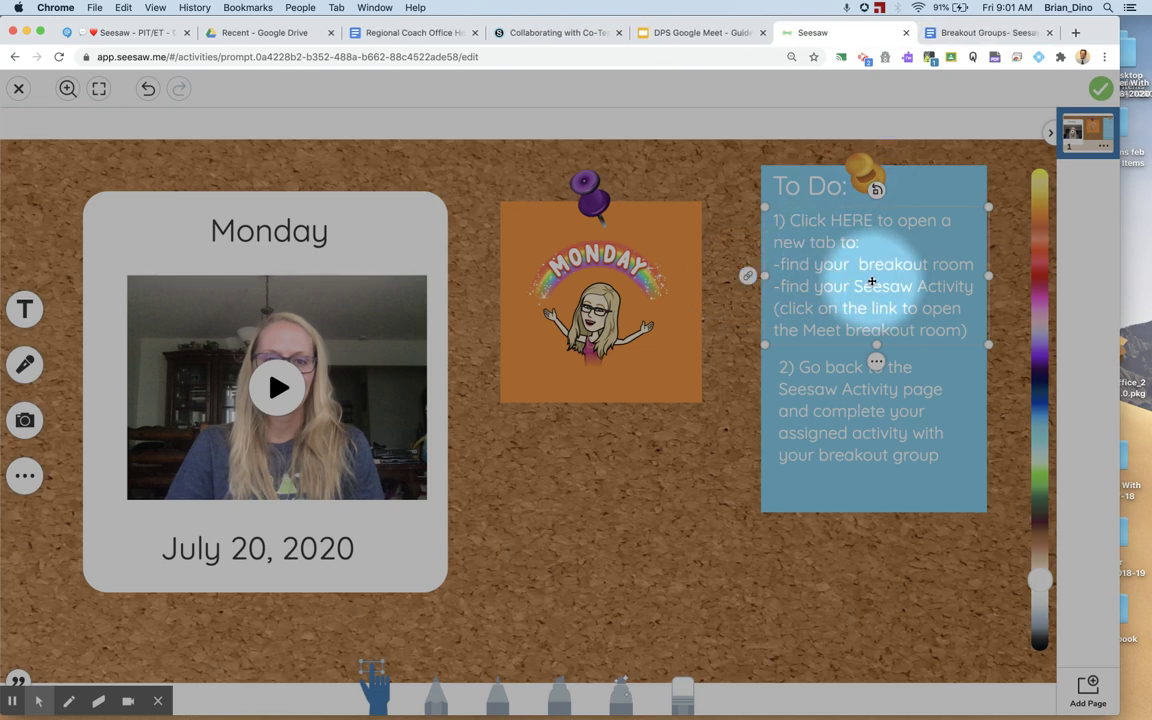
Step: Confirm the edited example page and save the Breakout Rooms activity
left_click(743, 430)
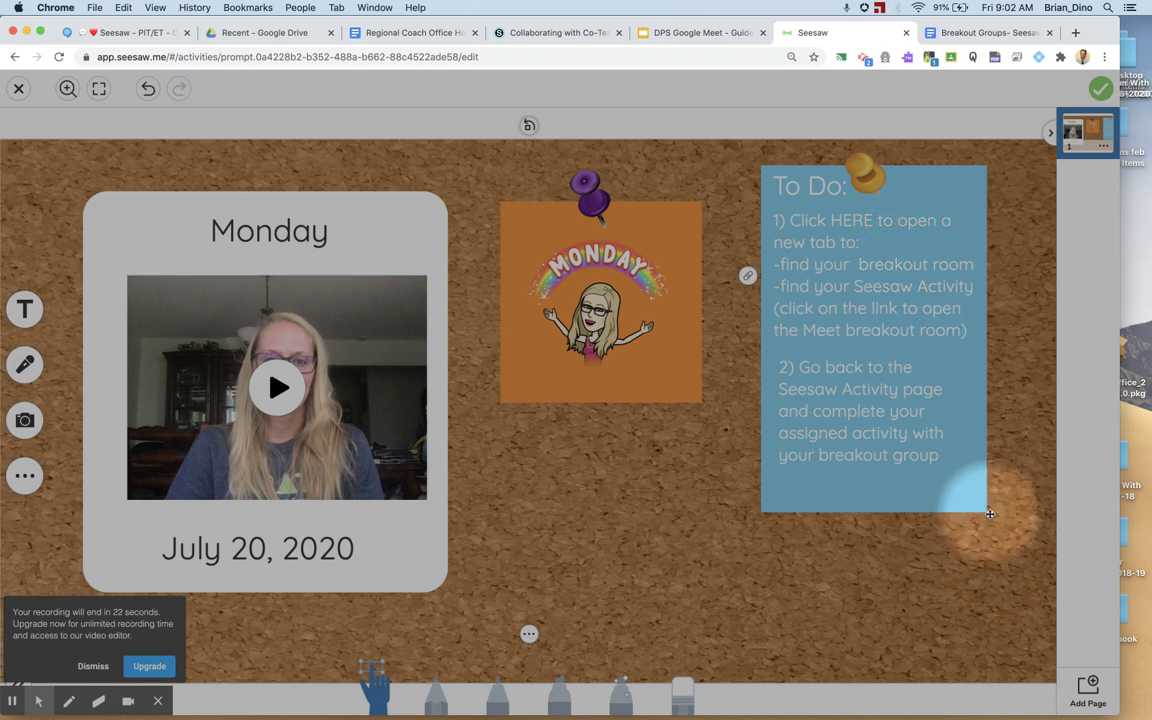
left_click(1100, 88)
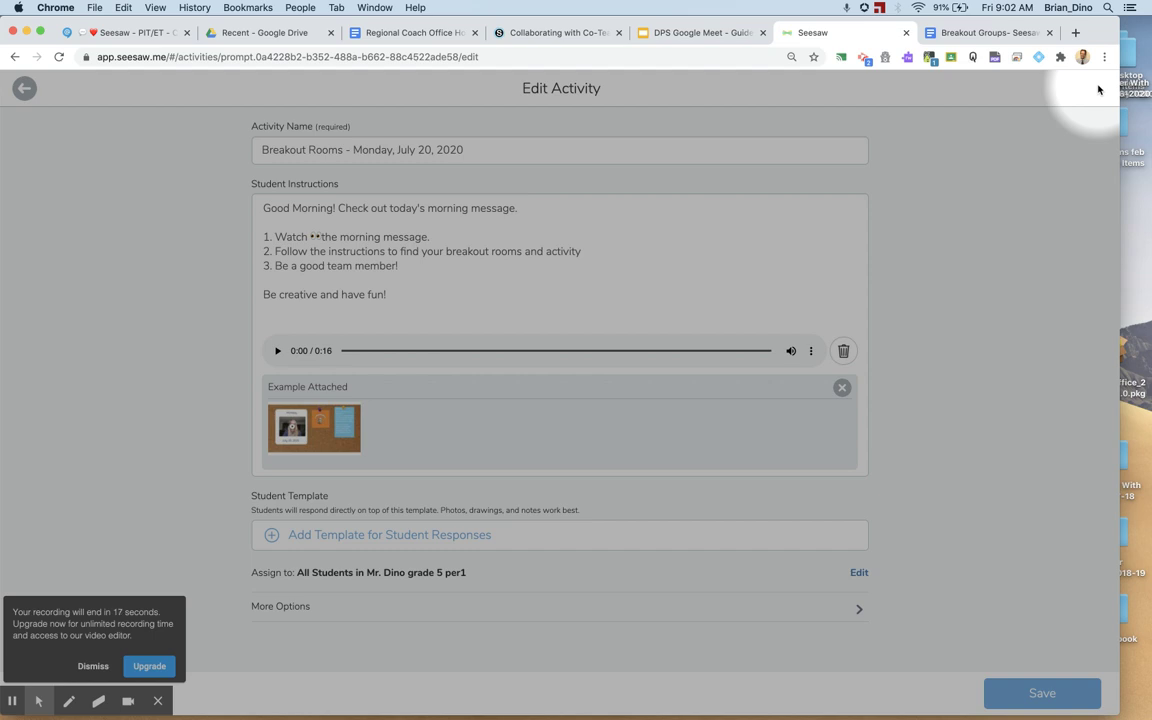
left_click(1040, 694)
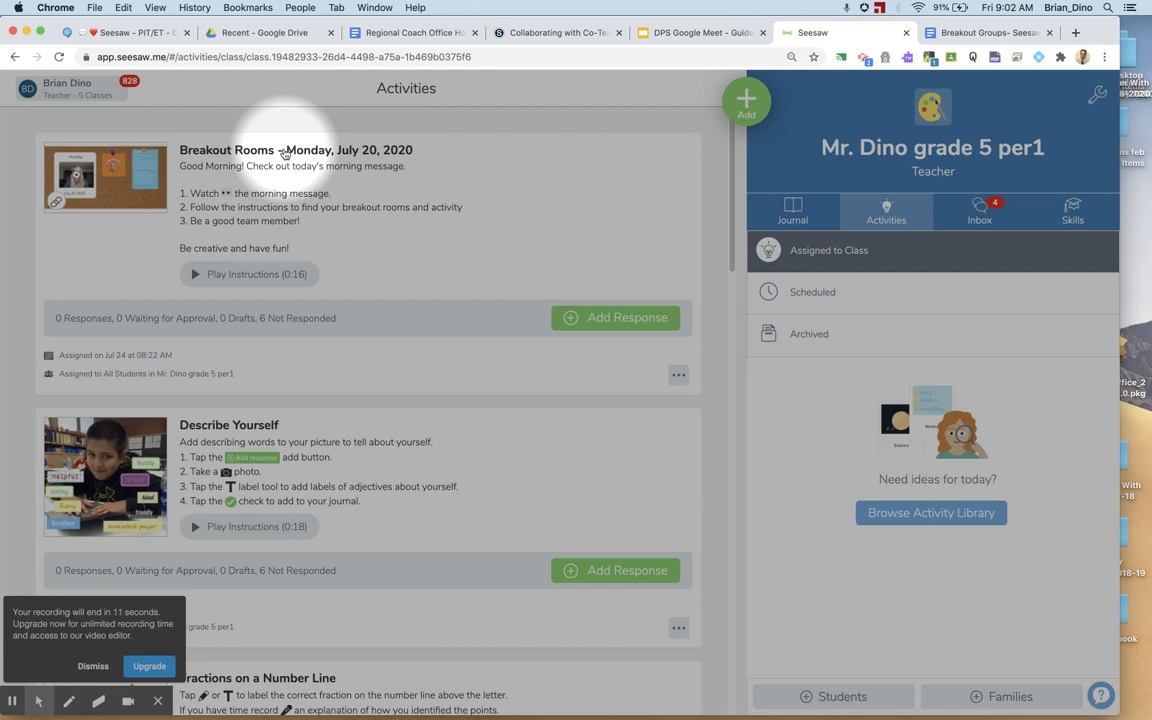
Step: Look through the class's assigned activities for those given to the breakout groups
scroll(330, 435, "down", 1)
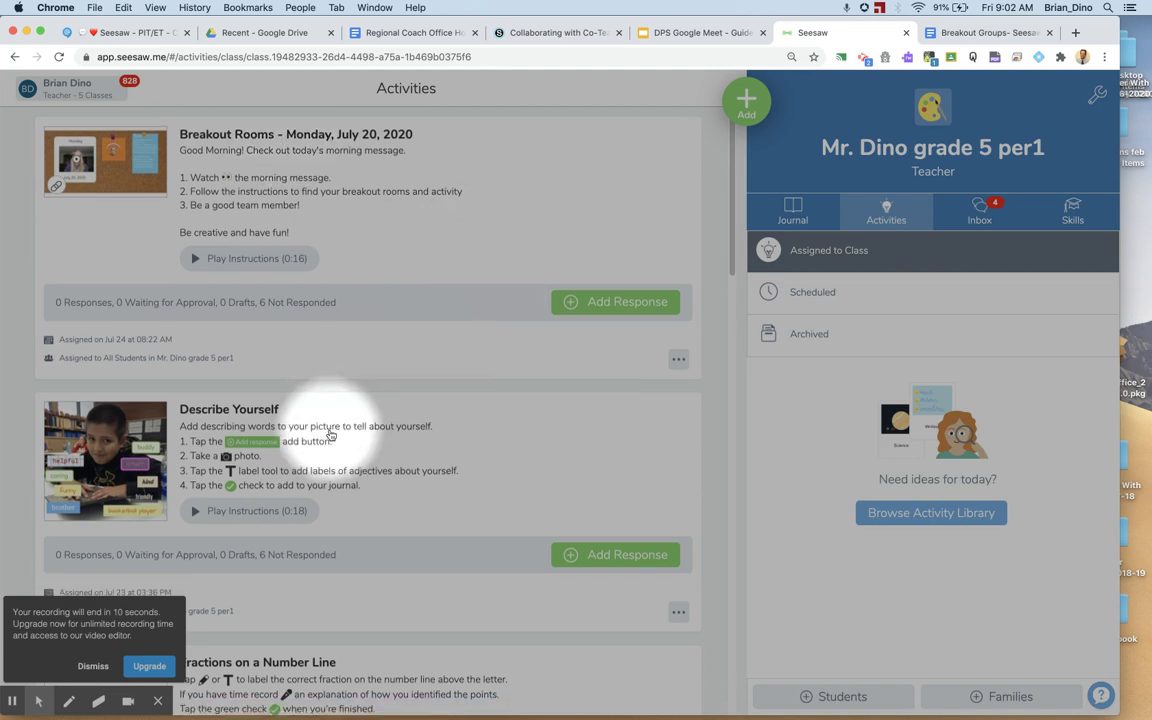
scroll(330, 435, "down", 5)
scroll(340, 370, "down", 10)
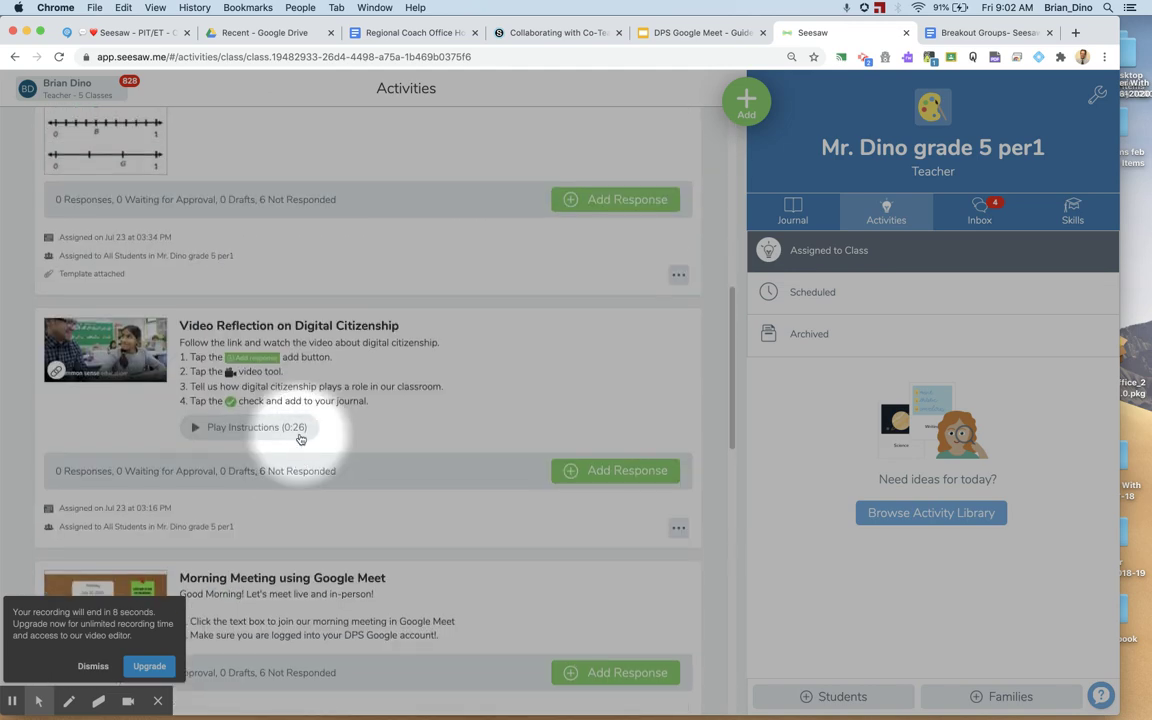
scroll(300, 439, "up", 5)
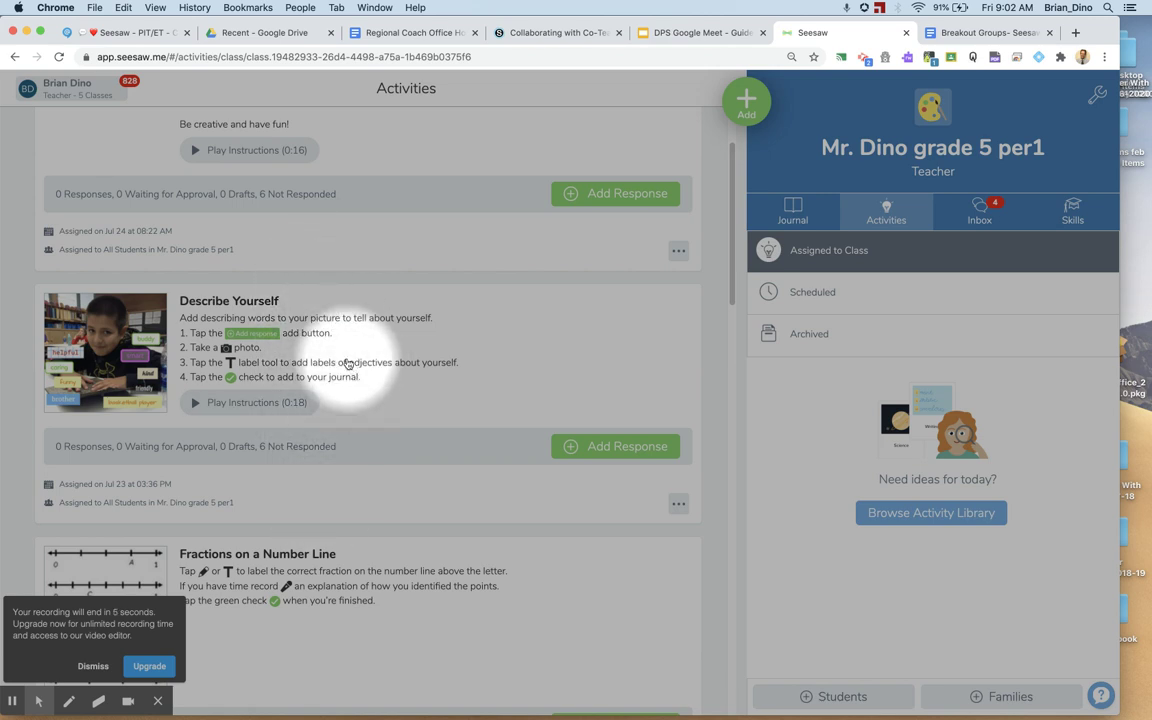